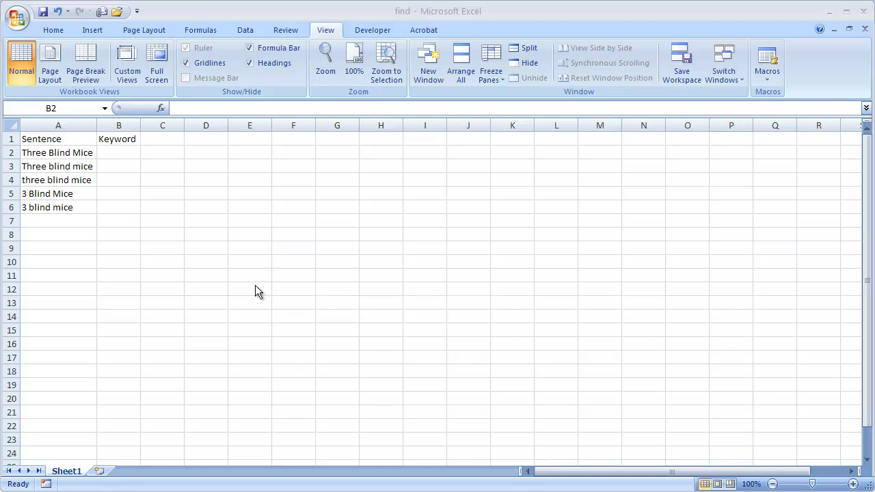
Enter =FIND("Three",A2) in B2 so it returns 1 for the first sentence
left_click_drag(121, 154, 118, 208)
left_click(116, 152)
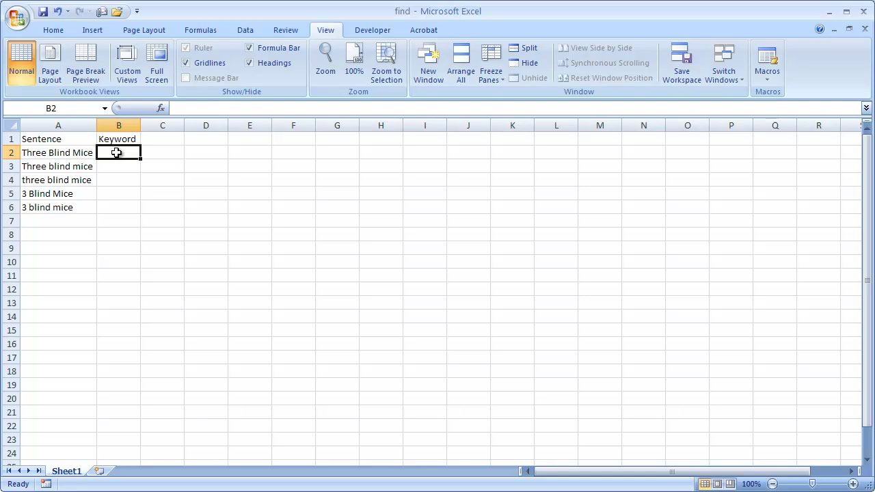
type("=")
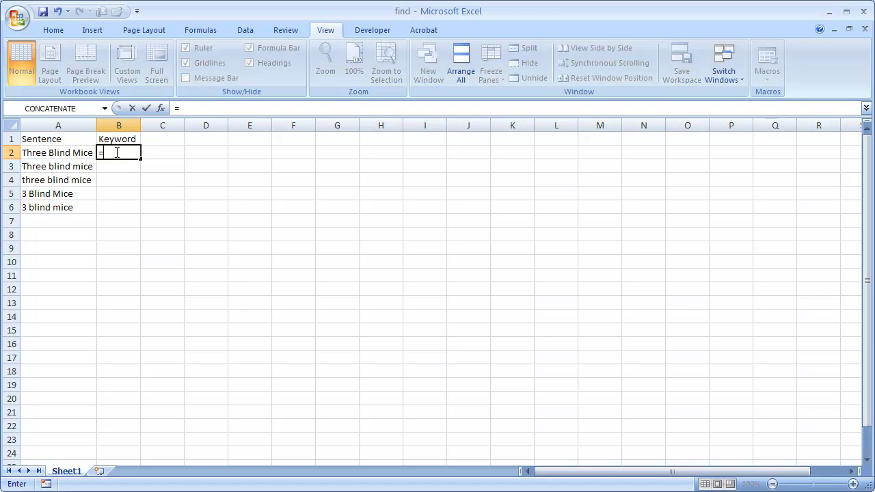
type("find")
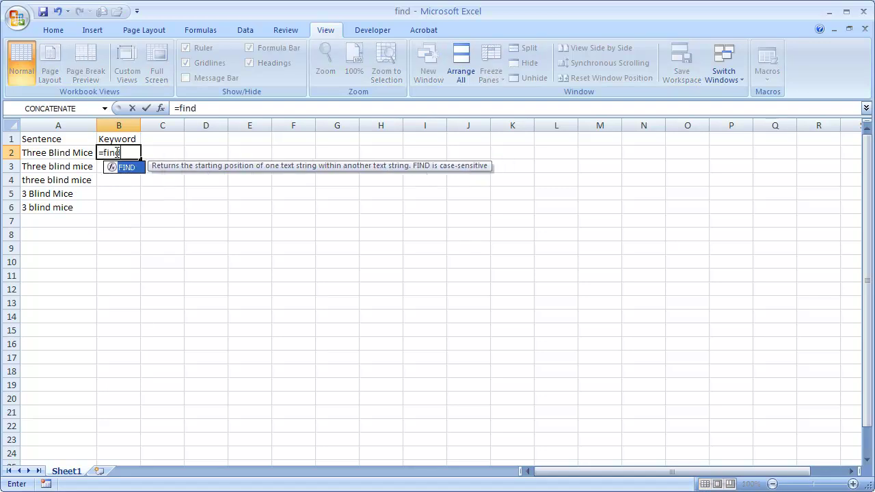
type("(")
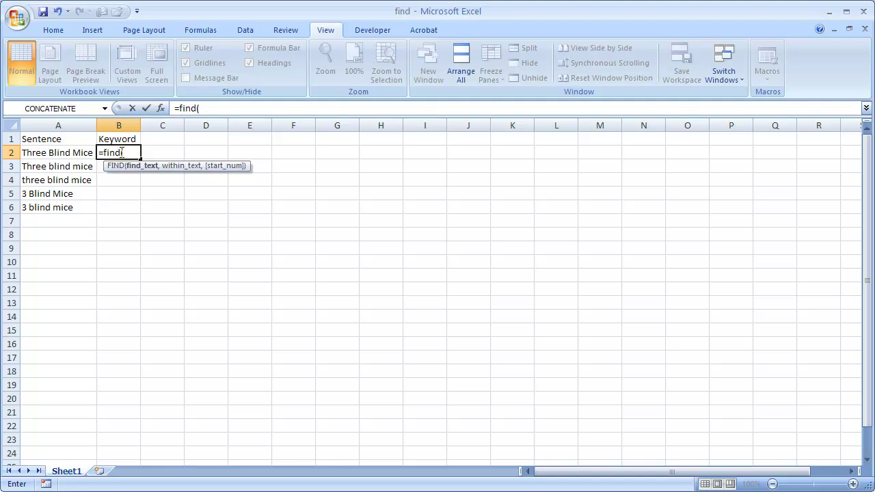
type("\"three")
key("BackSpace")
key("BackSpace")
key("BackSpace")
key("BackSpace")
key("BackSpace")
type("Three\"")
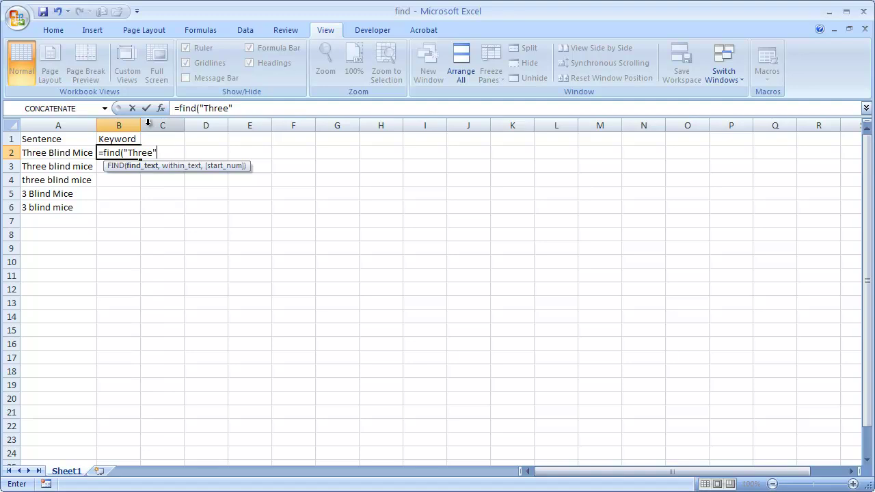
type(",")
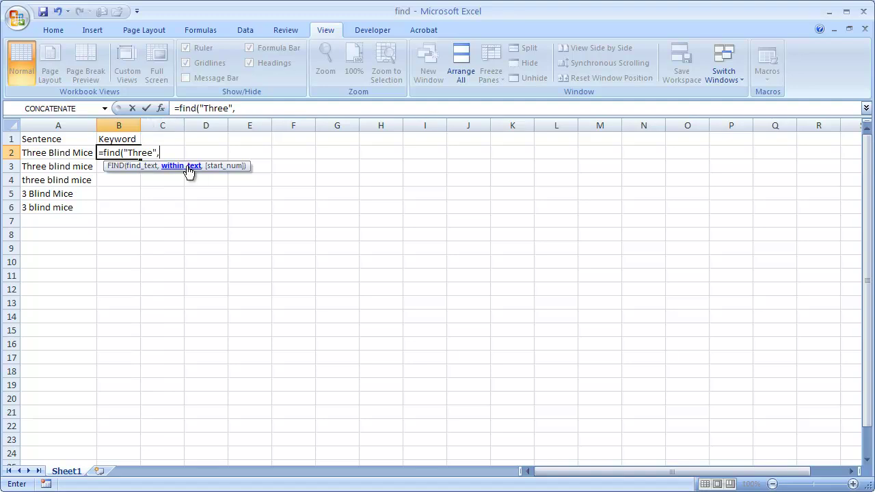
left_click(76, 152)
key("ctrl+Return")
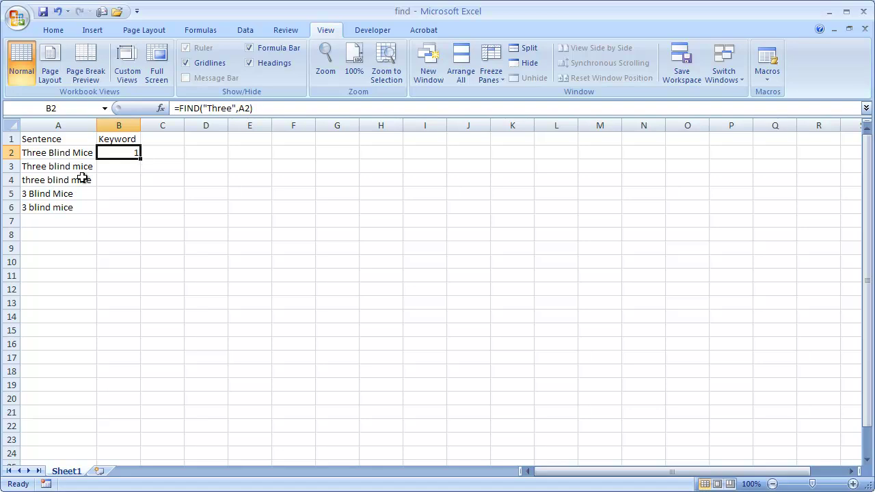
Fill B2's FIND formula down to B6 and inspect the #VALUE! result in B4
left_click_drag(141, 158, 141, 160)
double_click(141, 159)
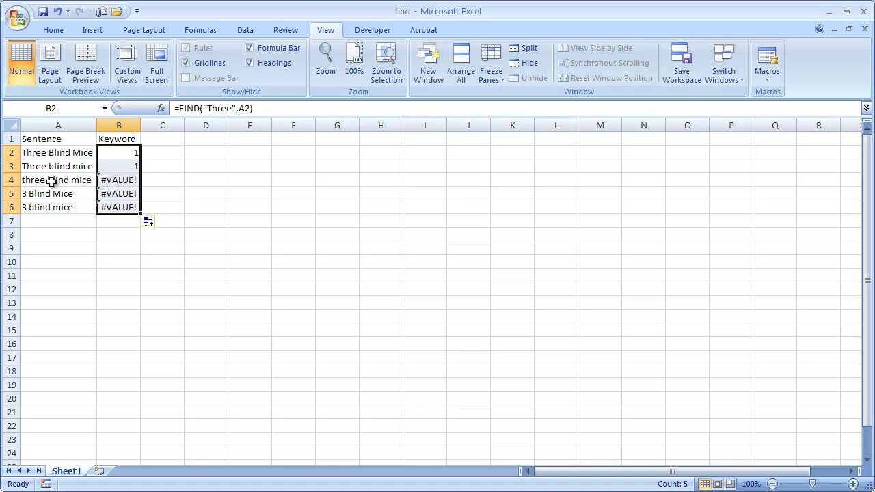
left_click(123, 181)
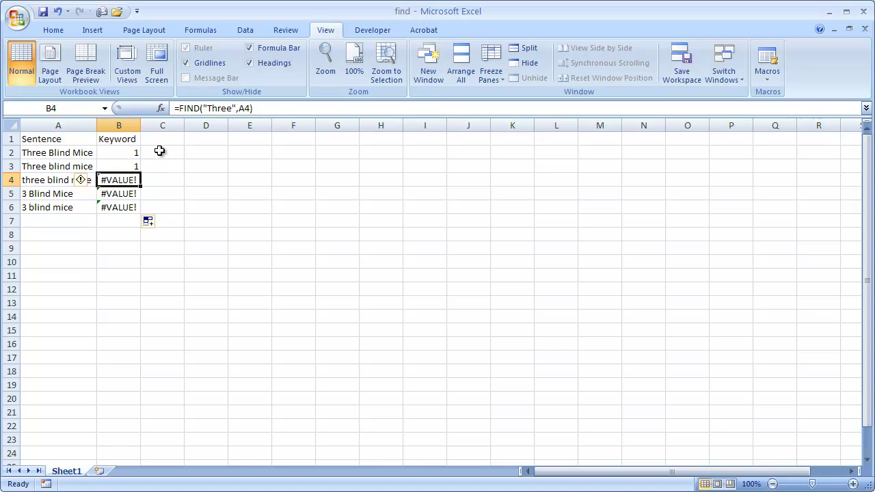
left_click(160, 151)
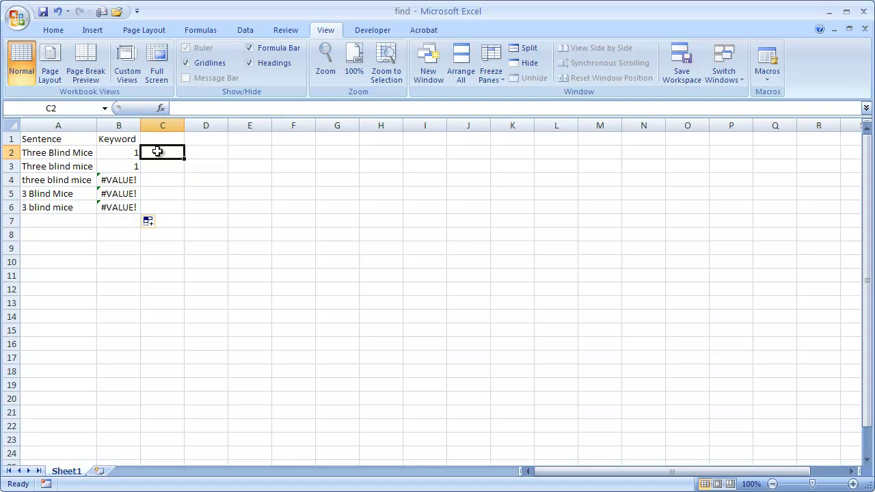
Enter =ISNUMBER(B2) in C2 and fill it down to C6
type("=")
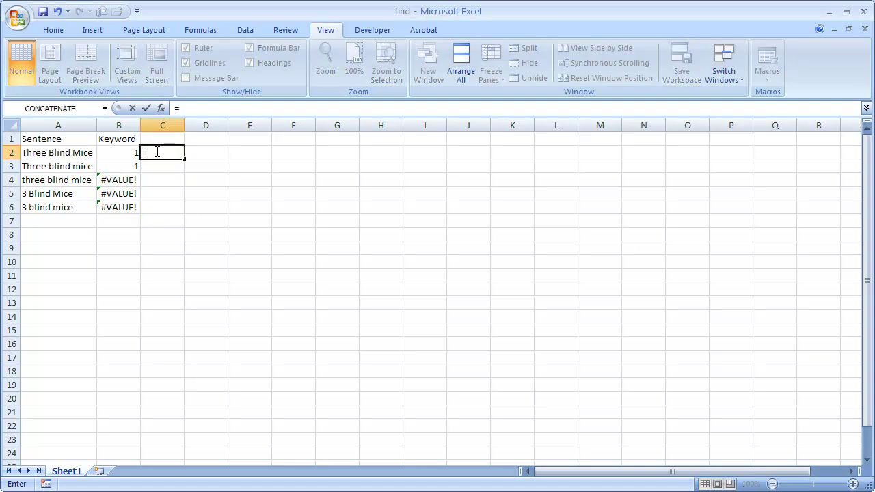
type("isnumber")
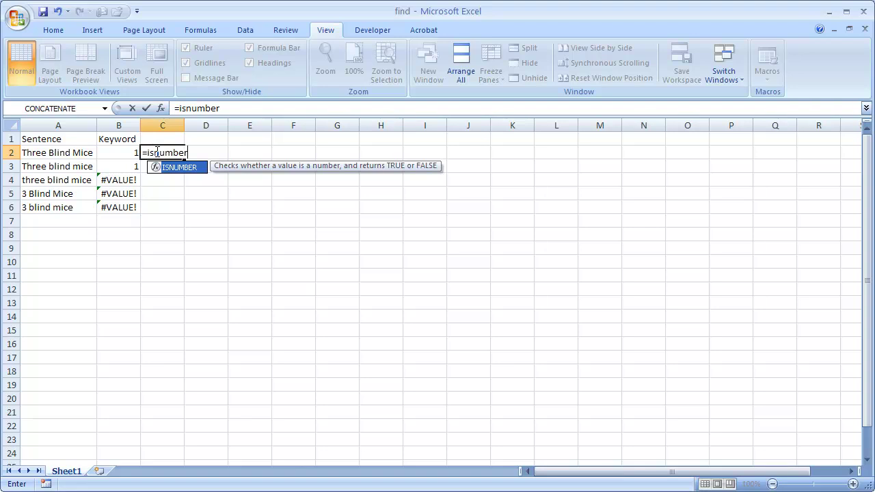
type("(")
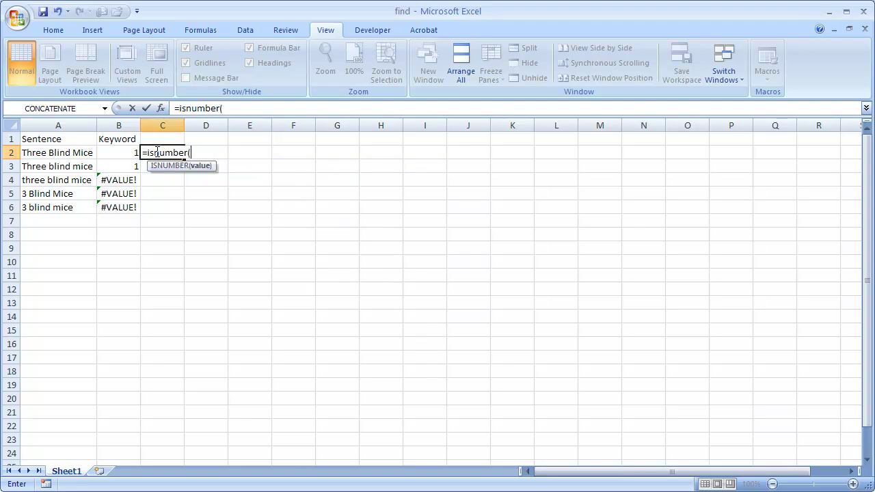
left_click(119, 152)
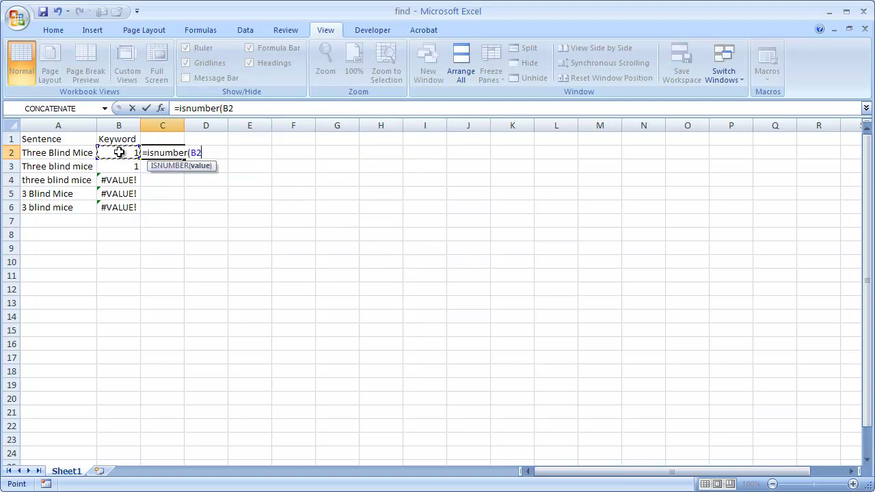
type(")")
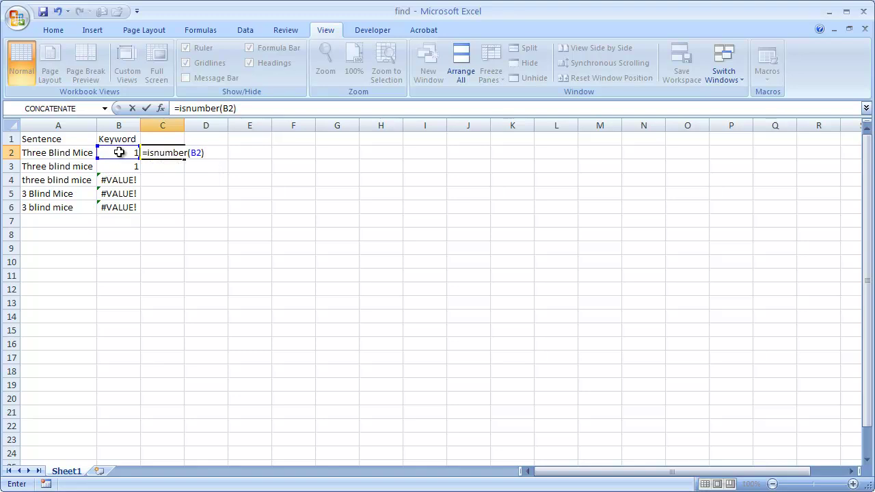
key("ctrl+Return")
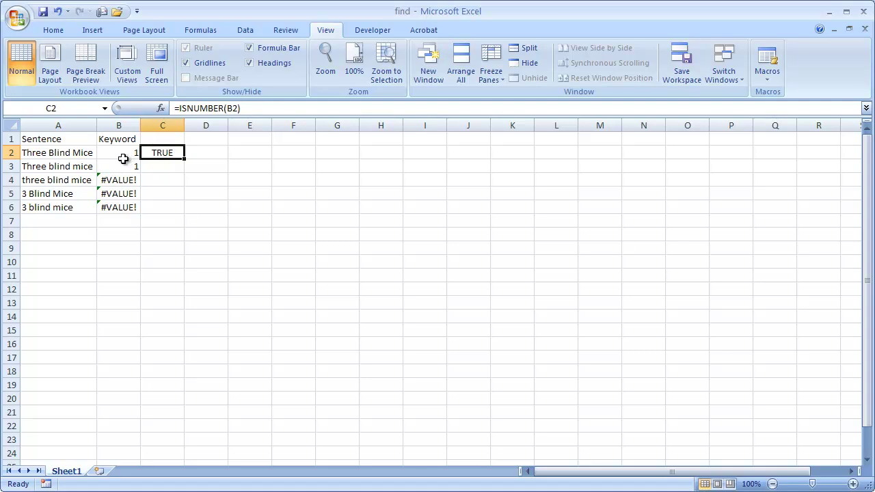
double_click(185, 157)
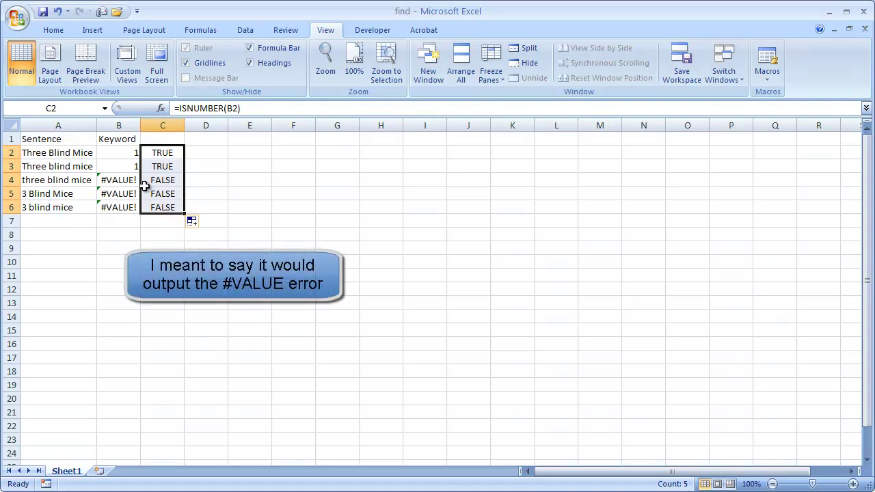
Enter =IF(C2,"Yes","No") in D2 to turn C2's TRUE/FALSE into Yes or No
left_click(212, 152)
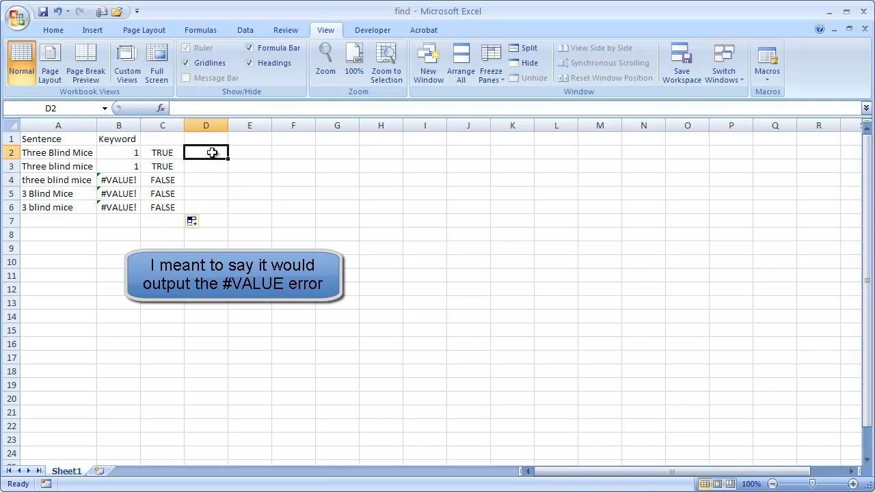
type("=")
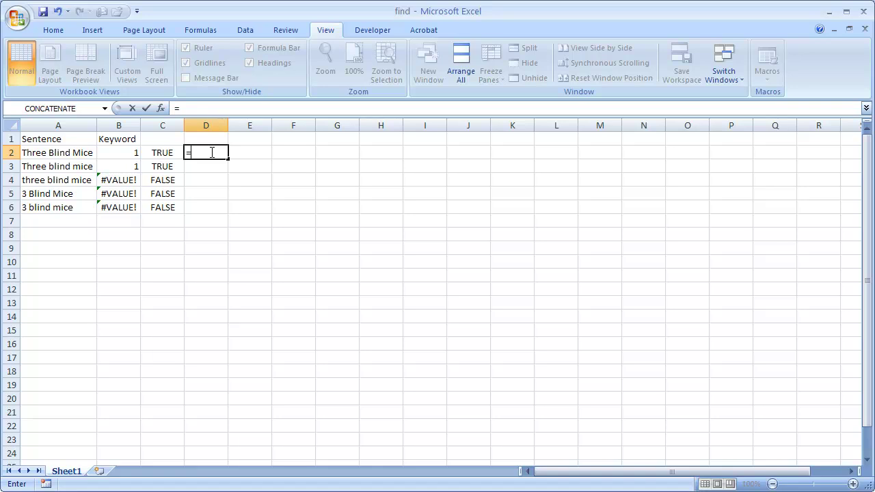
type("if")
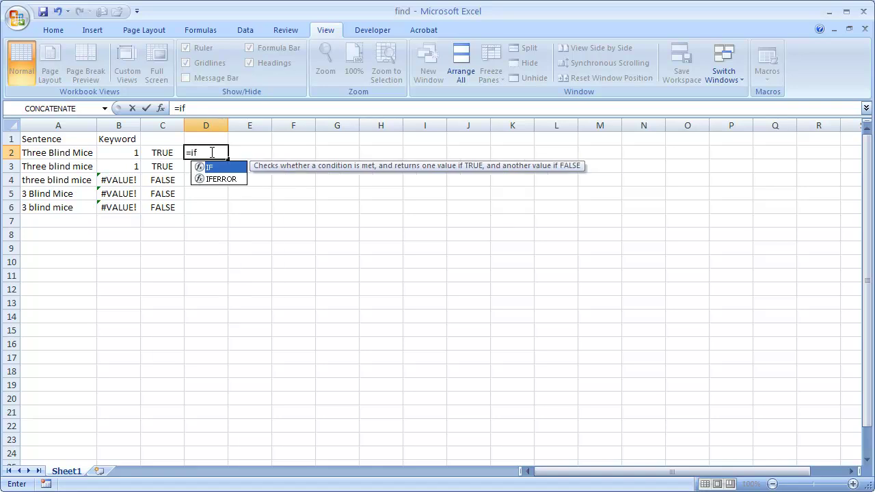
type("(")
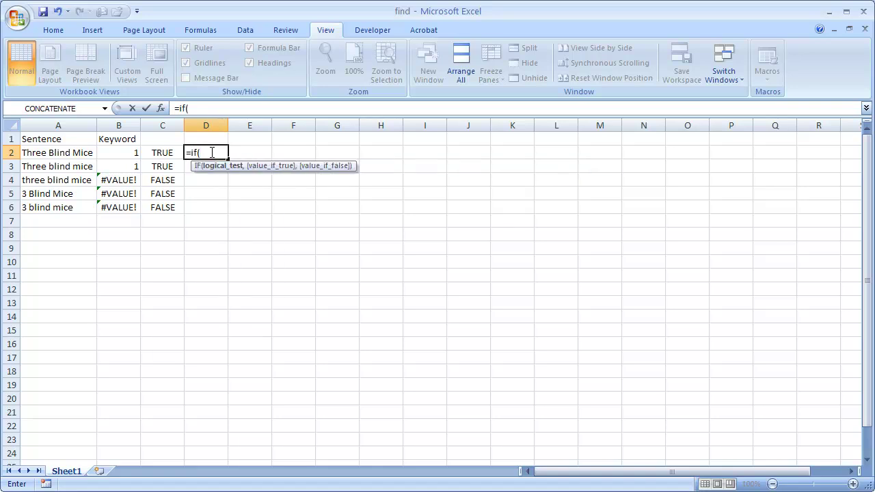
left_click(166, 153)
type(",")
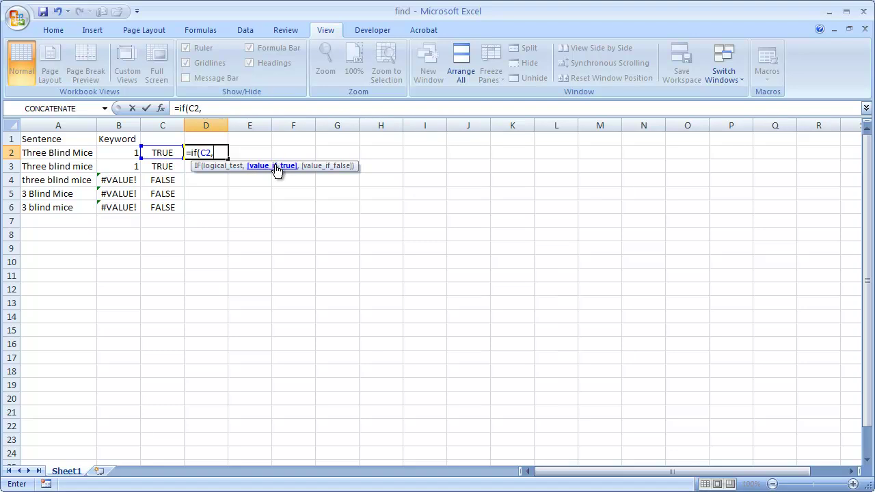
type("\"Yes\",")
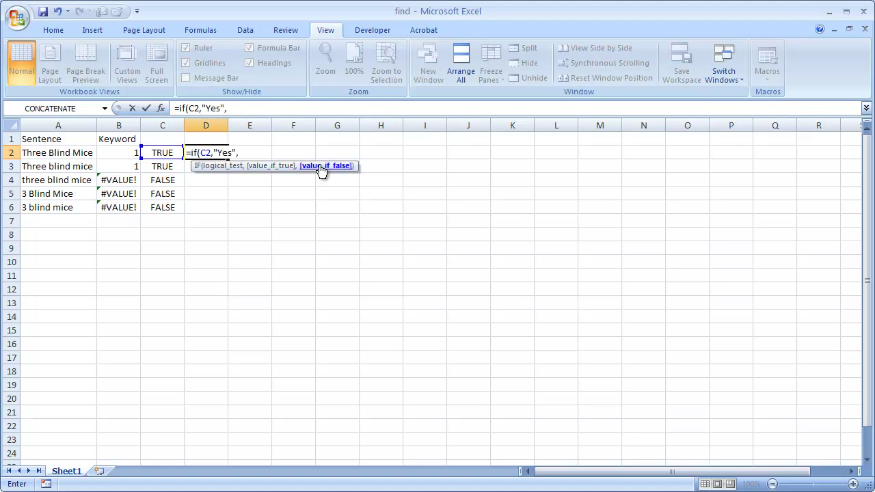
type("\"No\")")
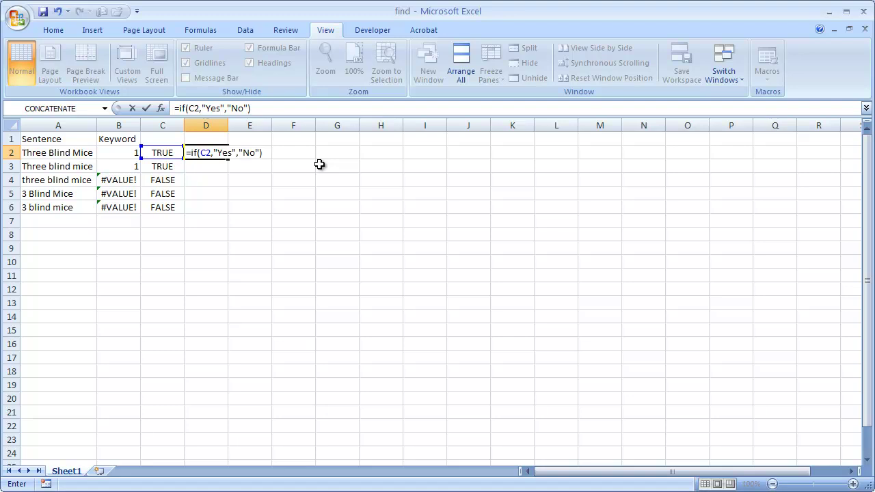
key("ctrl+Return")
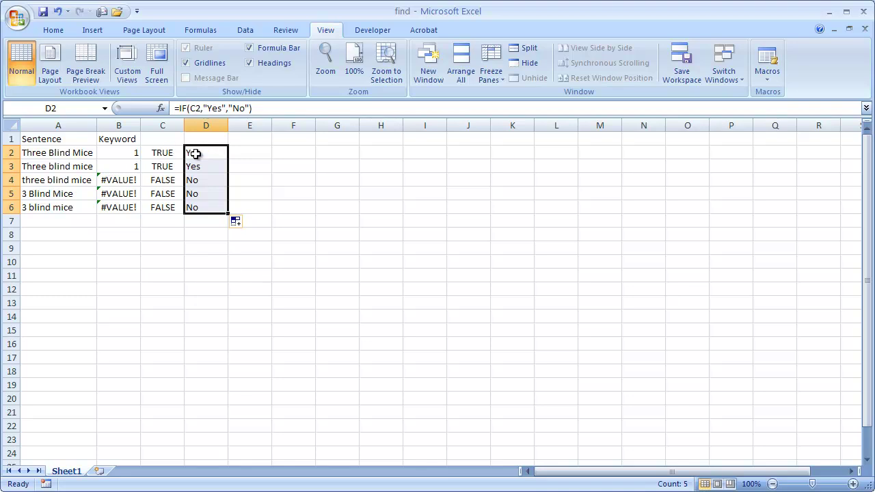
Clear the helper columns C and D
left_click(125, 151)
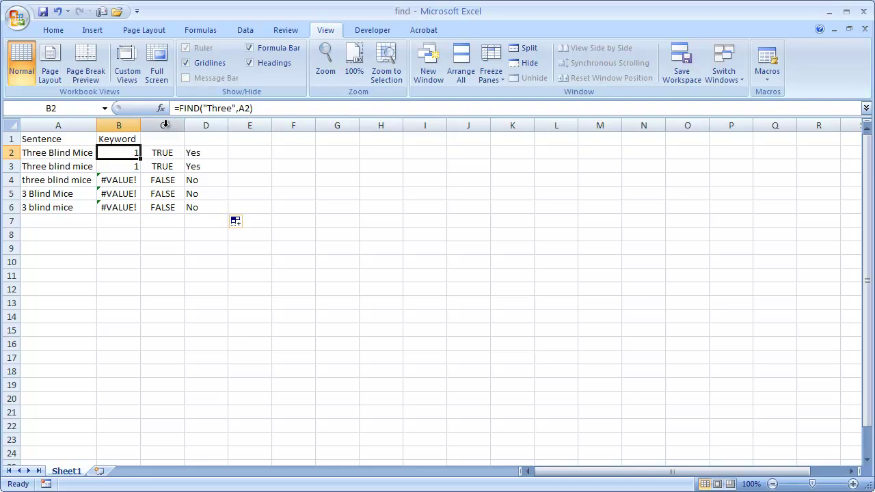
left_click_drag(166, 124, 214, 123)
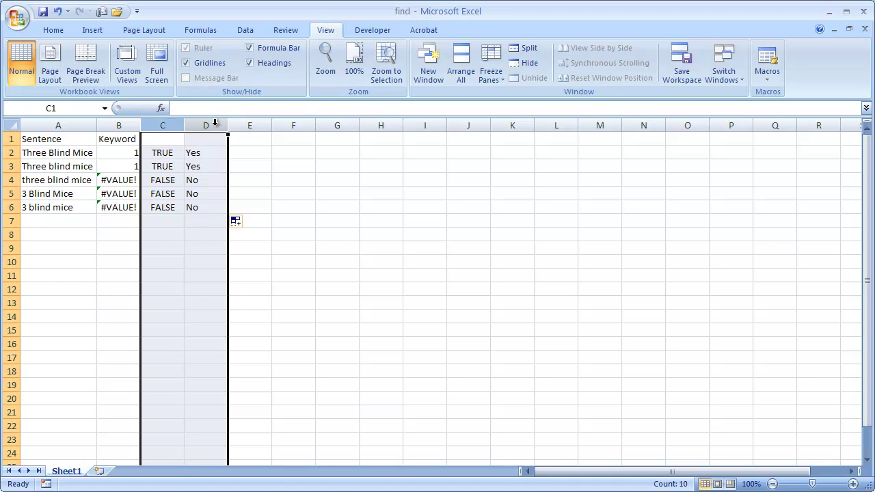
key("Delete")
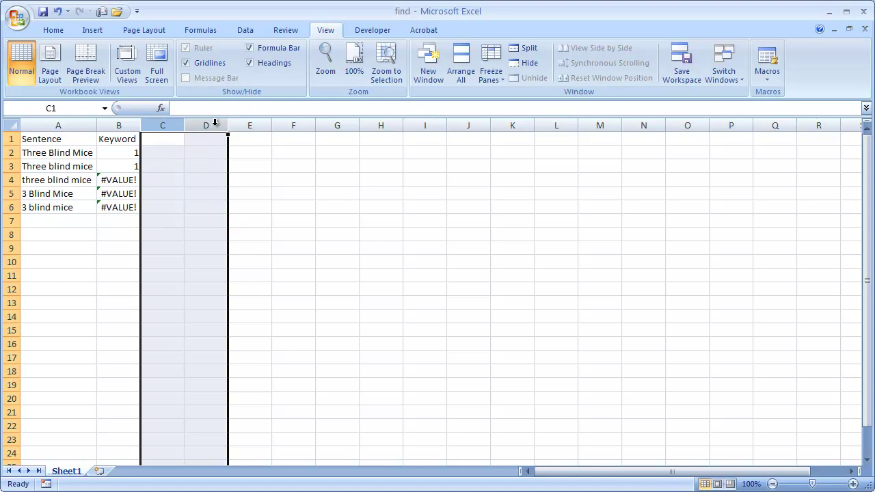
Change B2's formula to =ISNUMBER(FIND("Three",A2)) so it shows TRUE
left_click(111, 153)
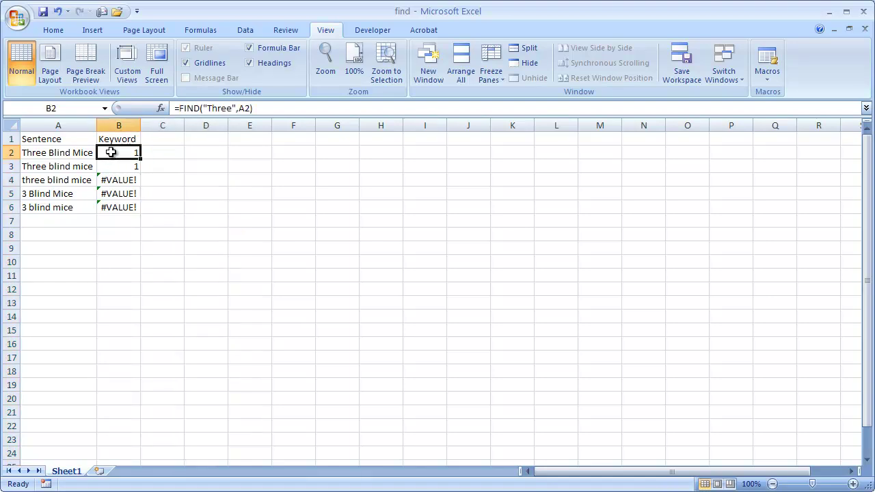
left_click(178, 108)
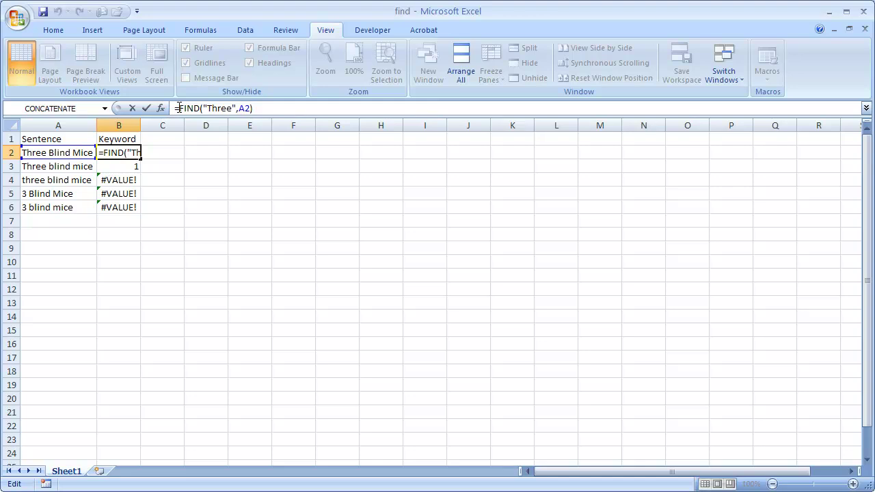
type("isnumber(")
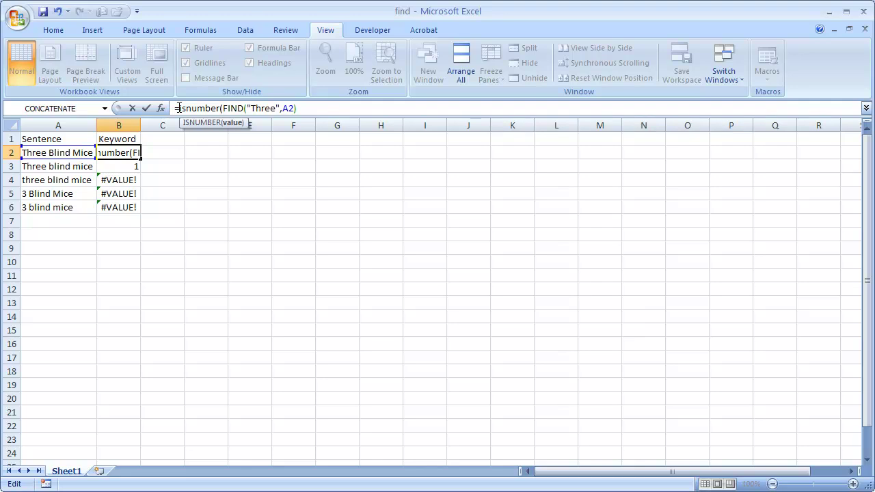
type(")")
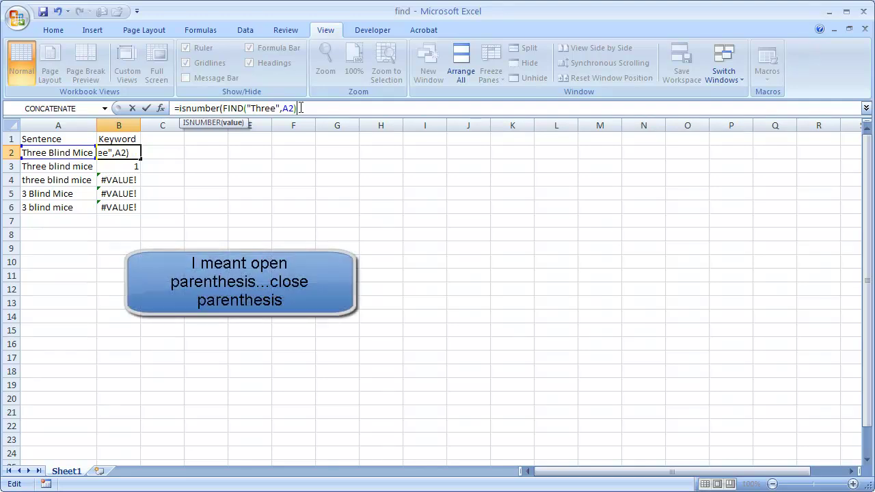
key("Return")
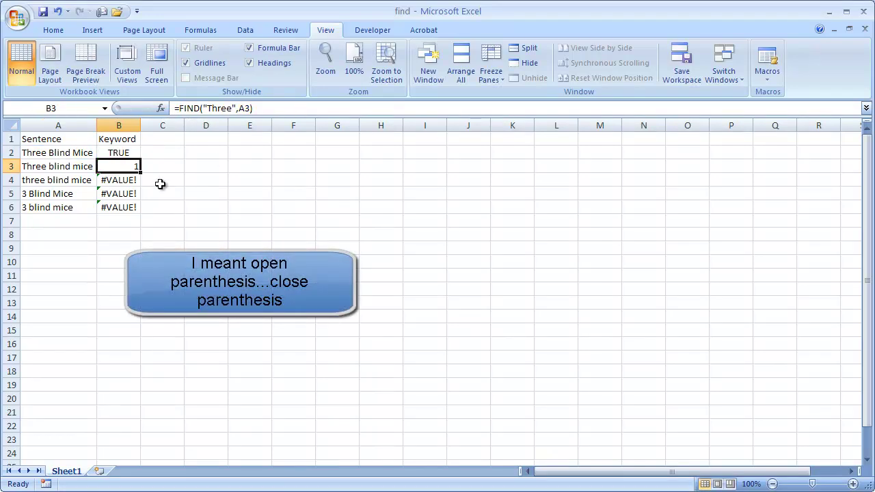
left_click(122, 151)
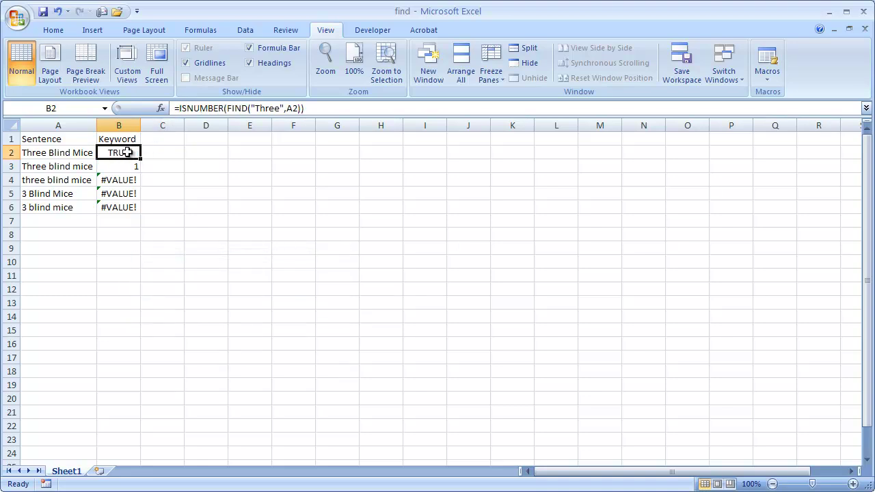
Change B2 to =IF(ISNUMBER(FIND("Three",A2)),"Yes","No") and fill it down to B6
left_click(180, 108)
type("if")
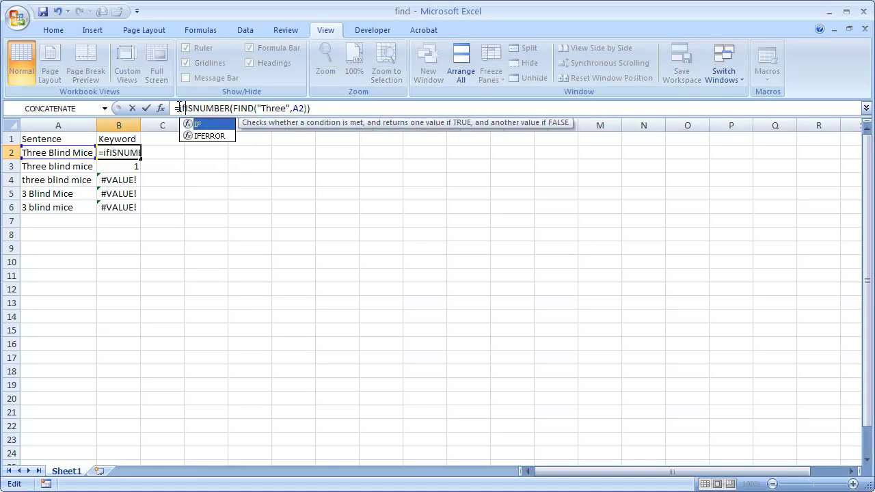
type("(")
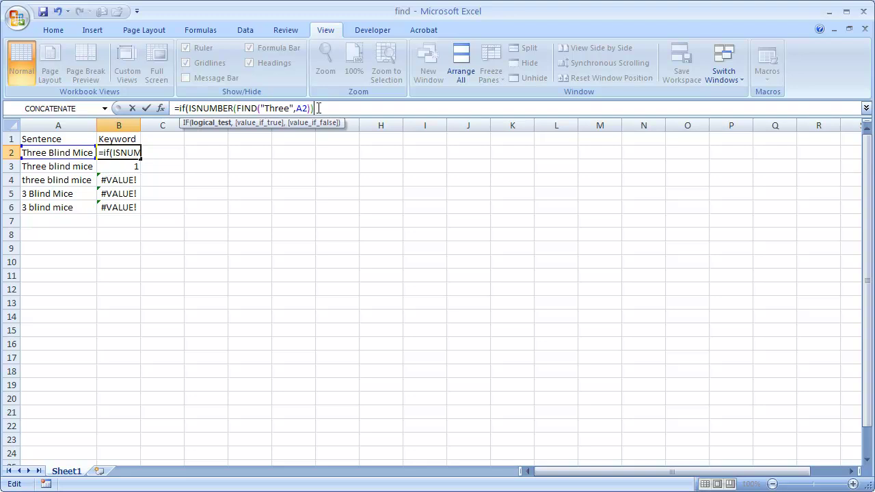
type(",")
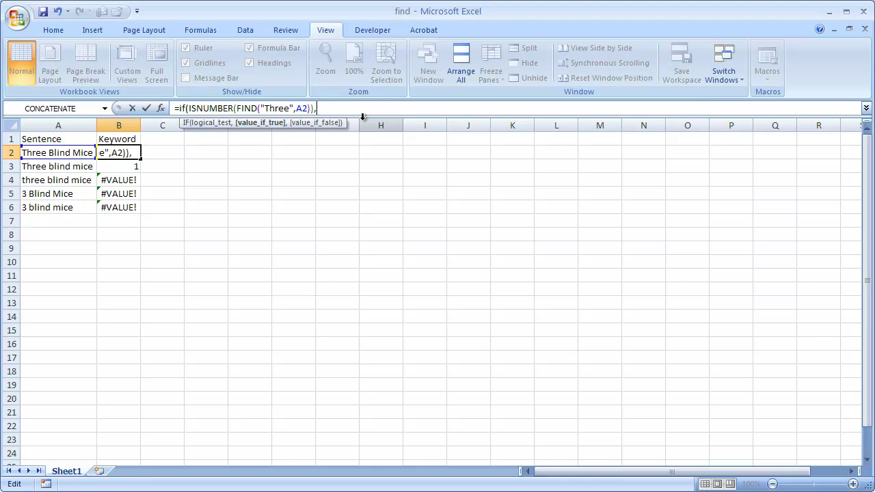
type("\"Yes\",\"")
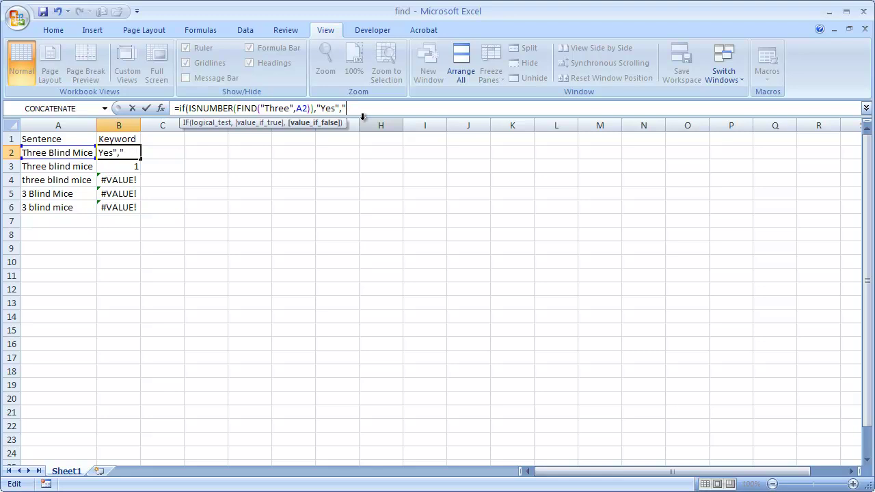
type("No\")")
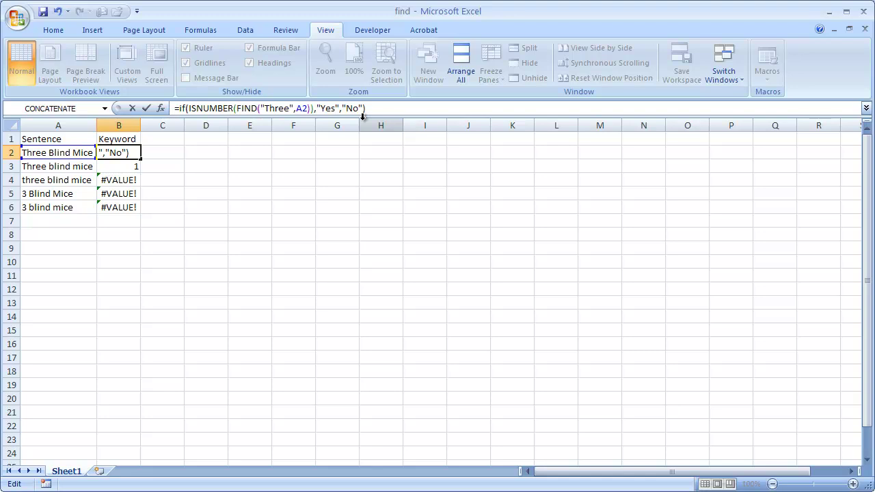
key("ctrl+Return")
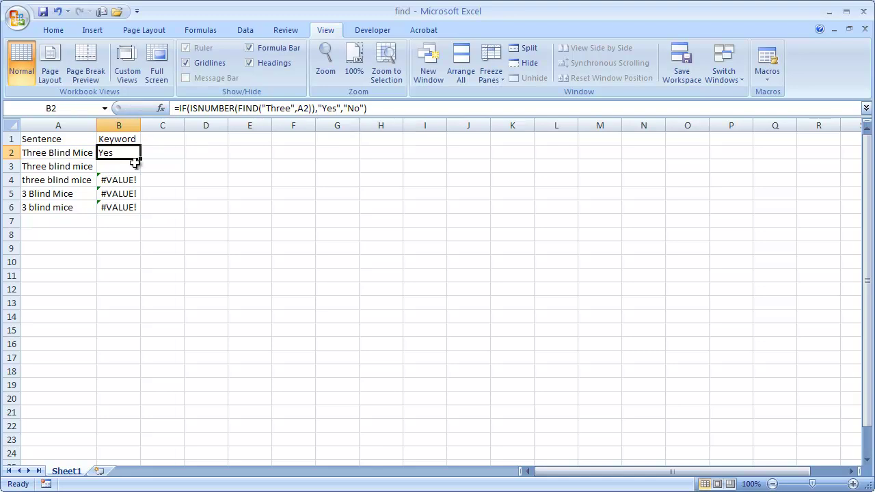
left_click_drag(140, 159, 140, 158)
double_click(140, 158)
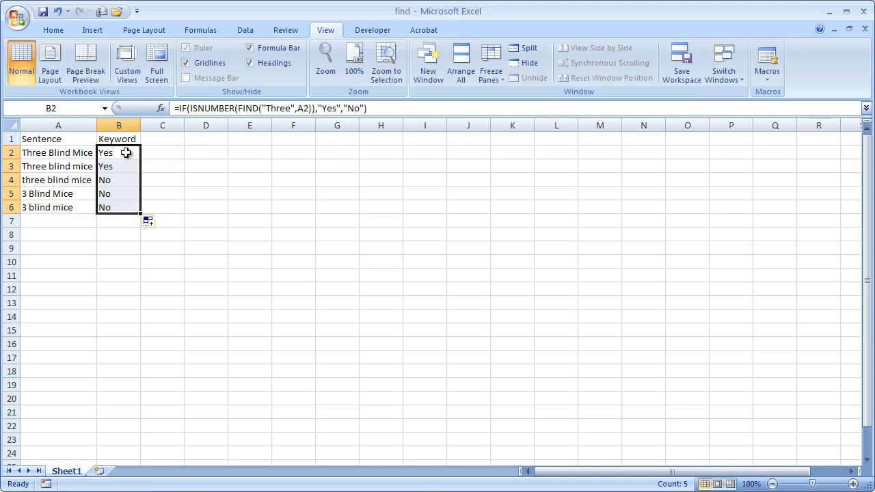